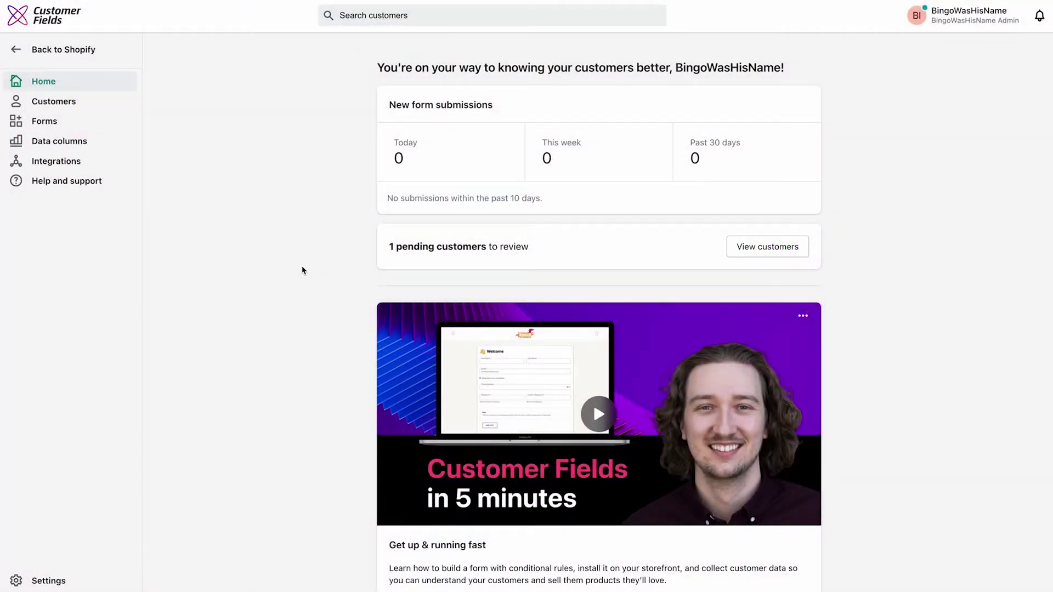
# - Go to Forms and start a new form named Registration
pyautogui.click(74, 125)
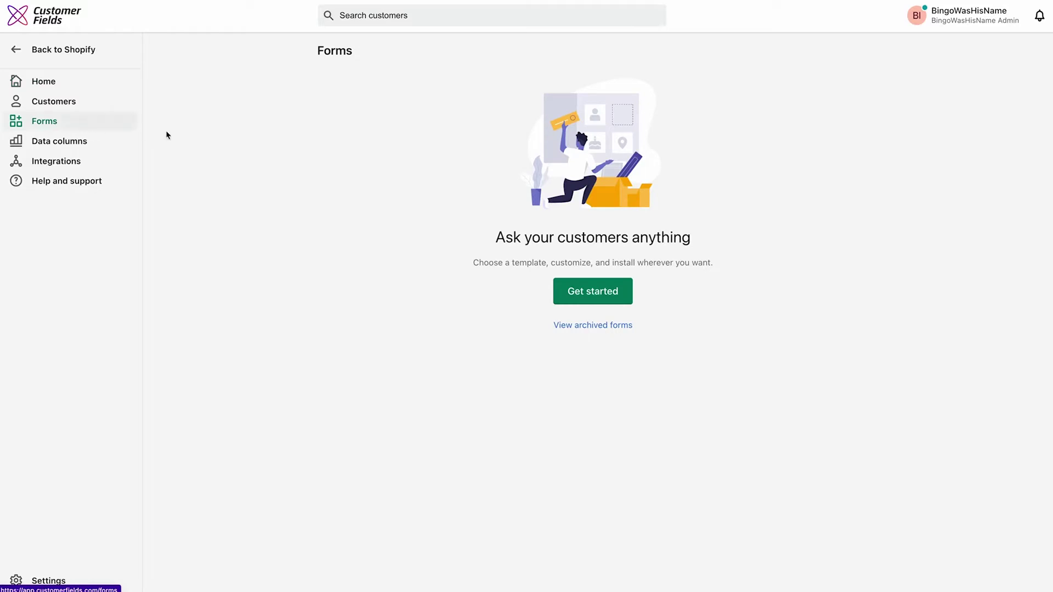
pyautogui.click(598, 299)
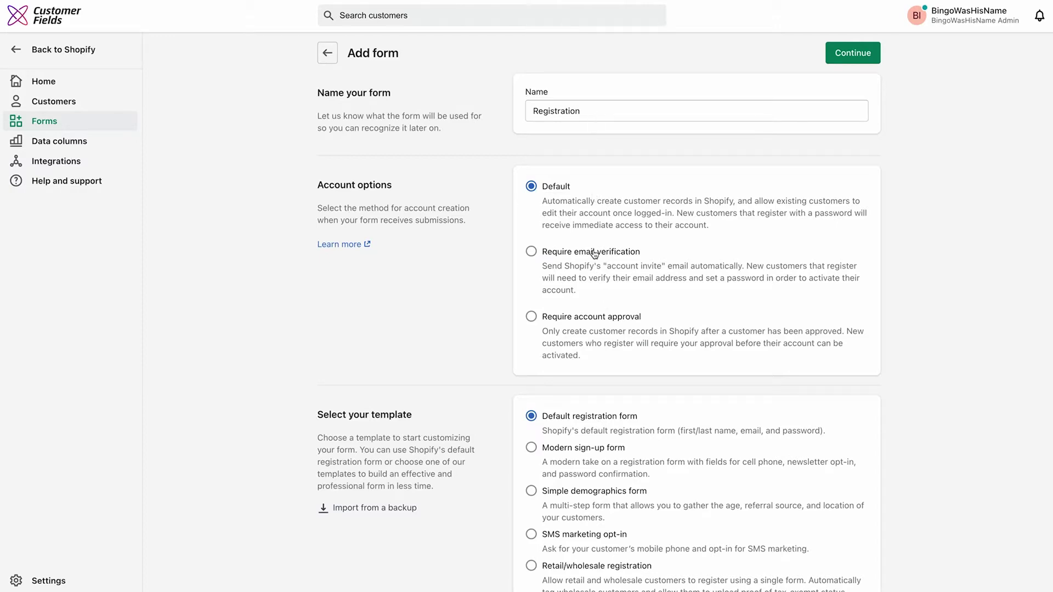
# - Preview the Modern sign-up, Simple demographics, SMS marketing opt-in and Retail/wholesale templates
pyautogui.scroll(-5, 605, 241)
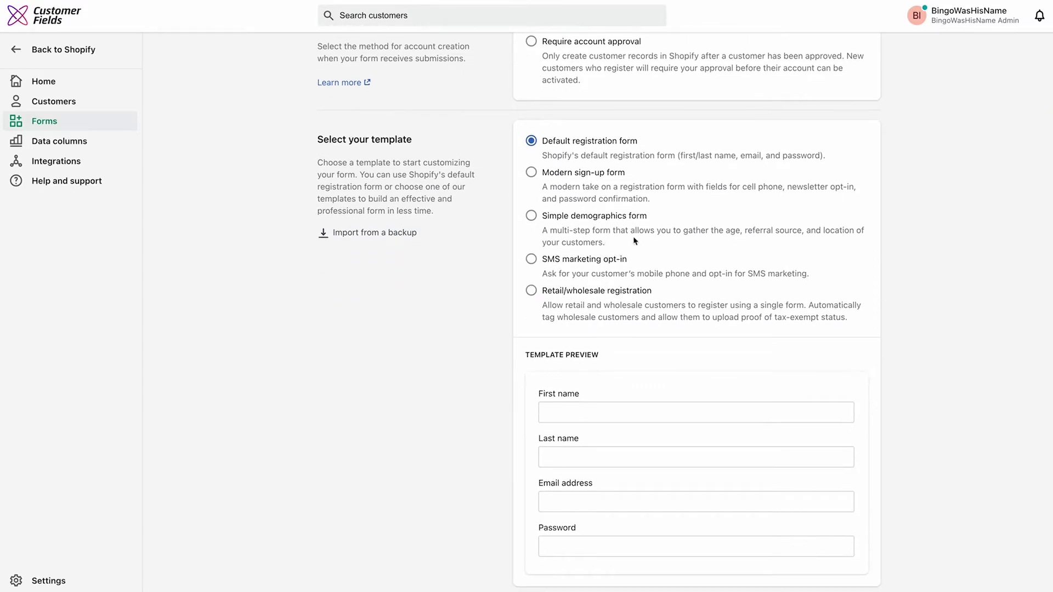
pyautogui.scroll(3, 735, 240)
pyautogui.scroll(3, 735, 240)
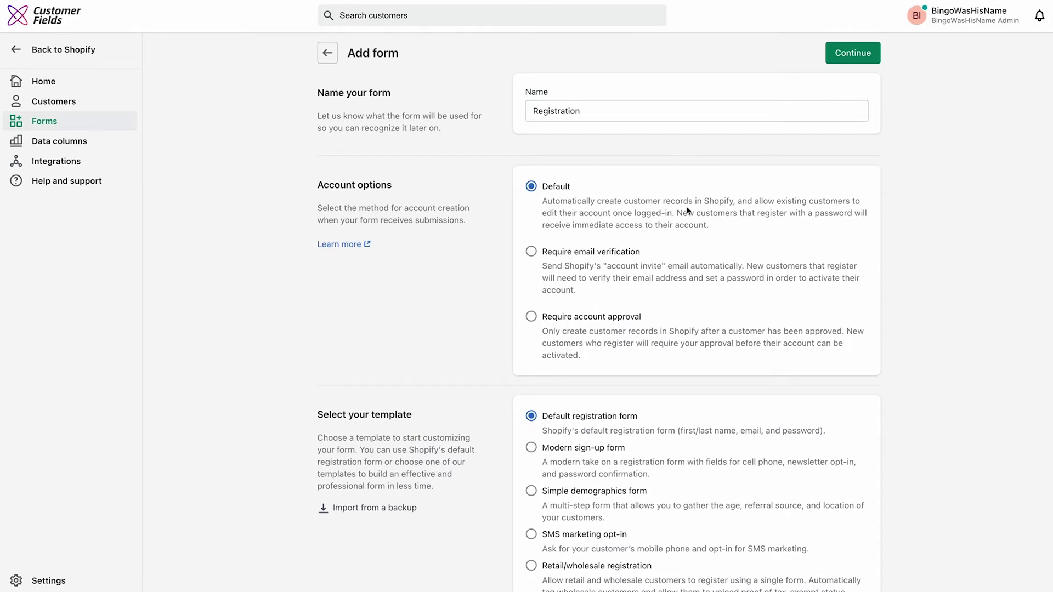
pyautogui.scroll(-6, 687, 210)
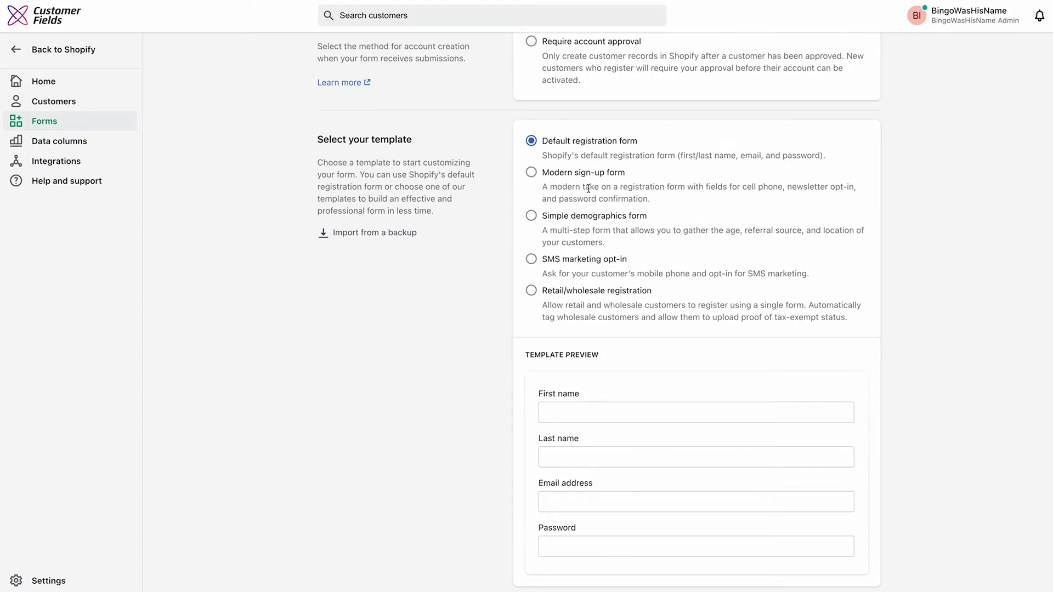
pyautogui.click(597, 175)
pyautogui.scroll(-2, 599, 177)
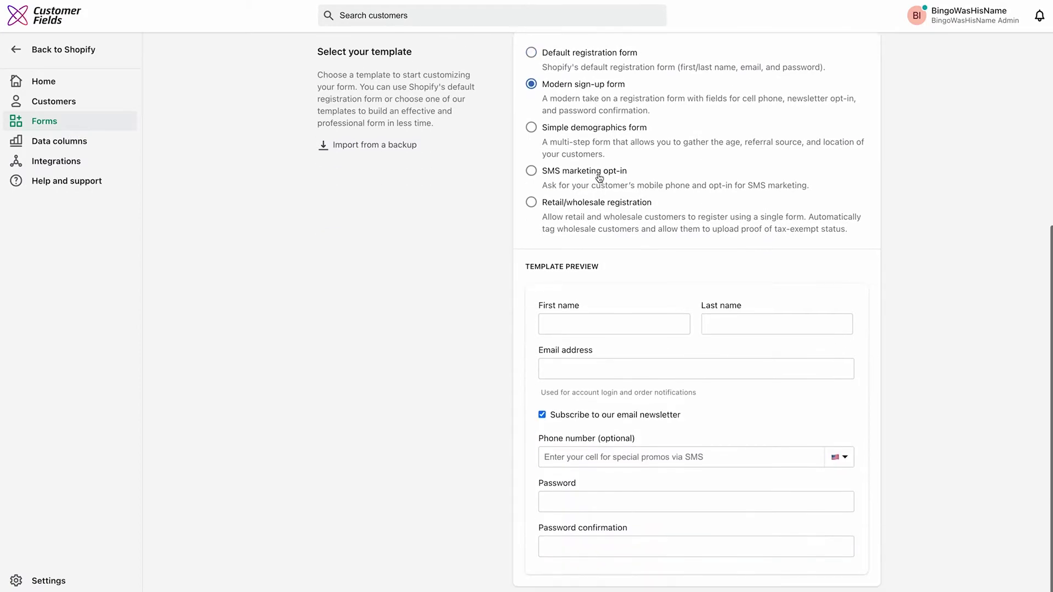
pyautogui.click(583, 130)
pyautogui.scroll(-1, 582, 134)
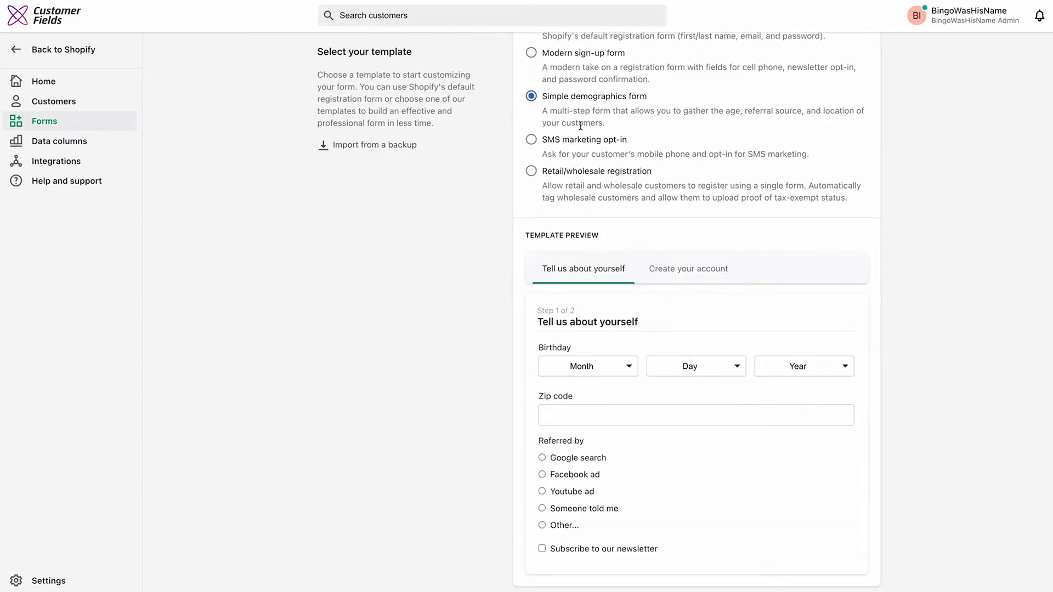
pyautogui.click(581, 139)
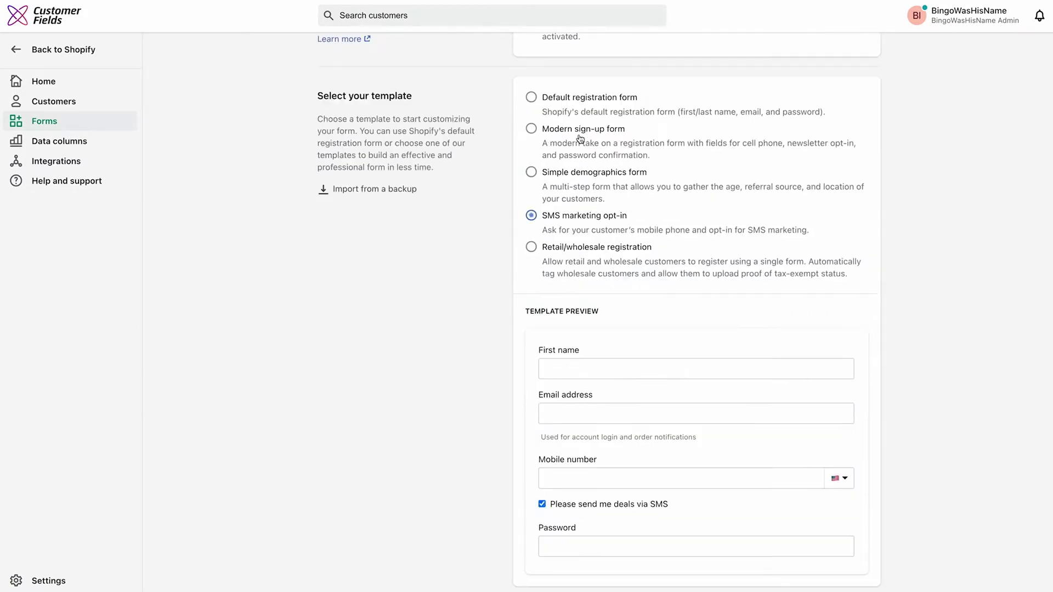
pyautogui.click(591, 247)
# - Reselect the Default registration form template and create the form
pyautogui.click(571, 101)
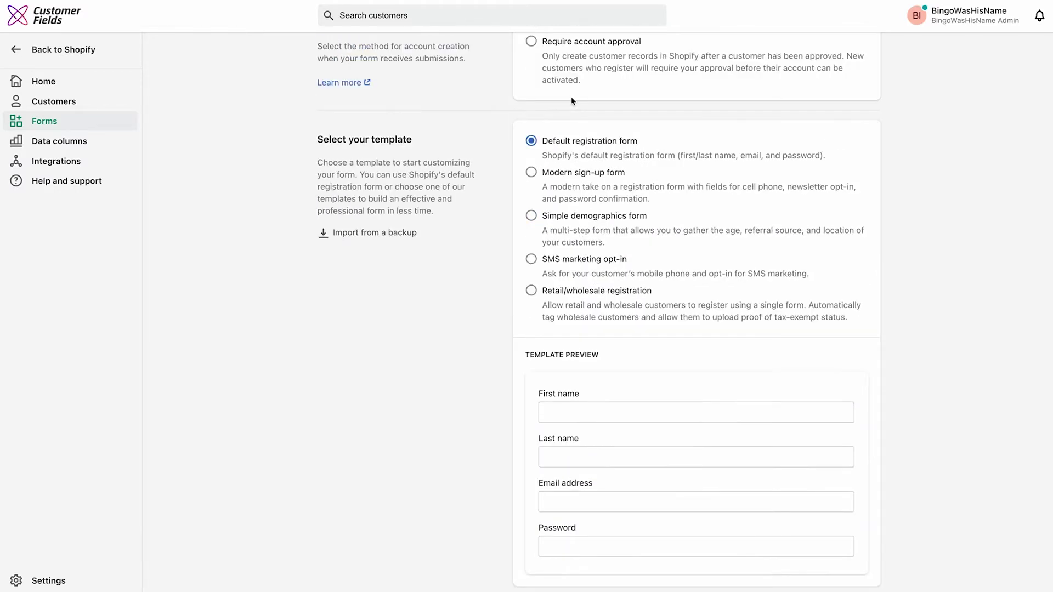
pyautogui.scroll(5, 837, 209)
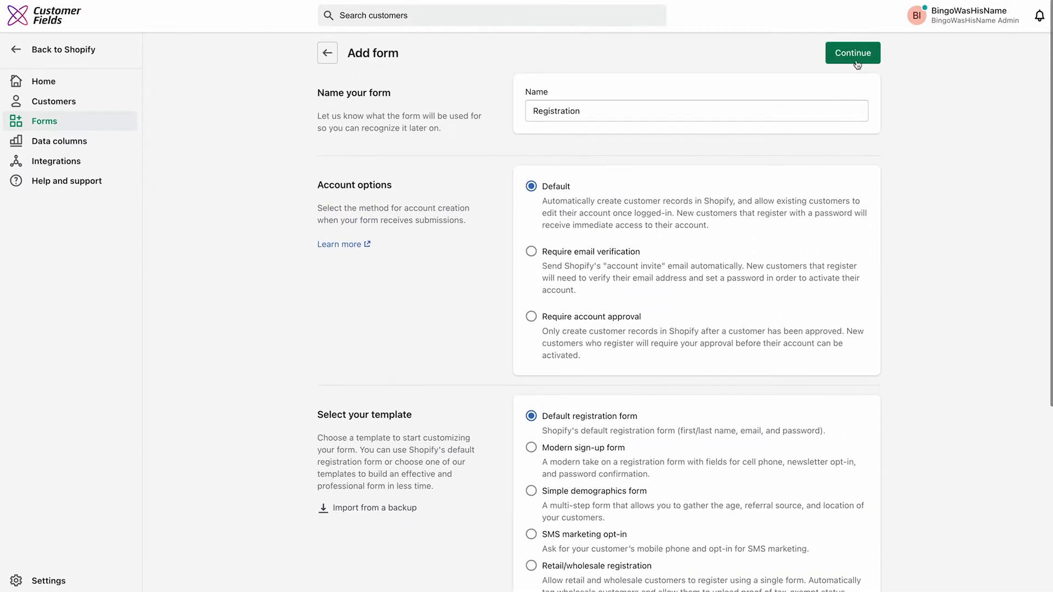
pyautogui.click(853, 53)
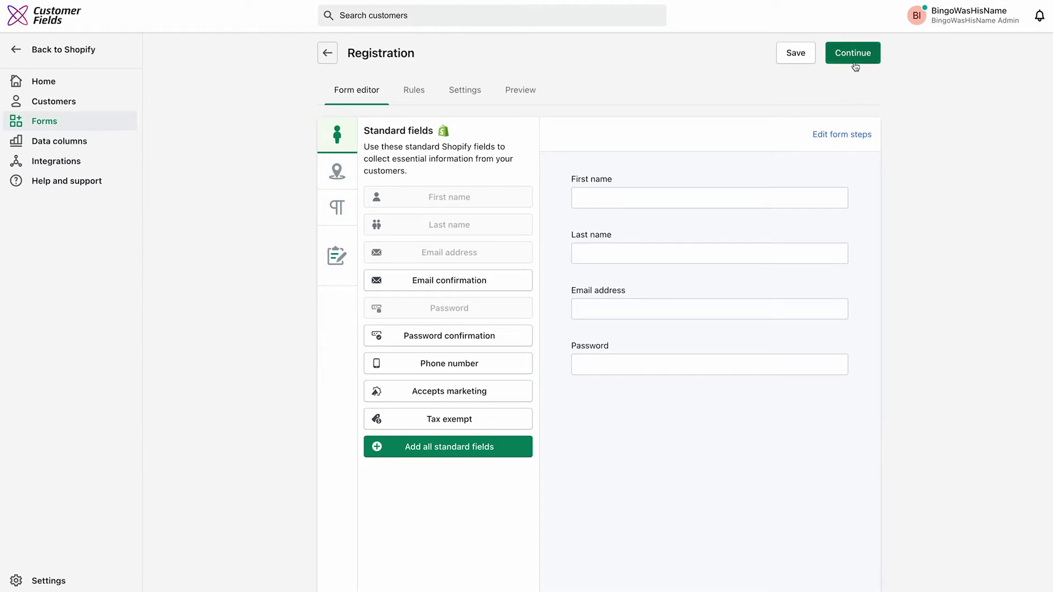
# - Browse the standard, address, display and custom field categories, then view the Rules section
pyautogui.click(355, 96)
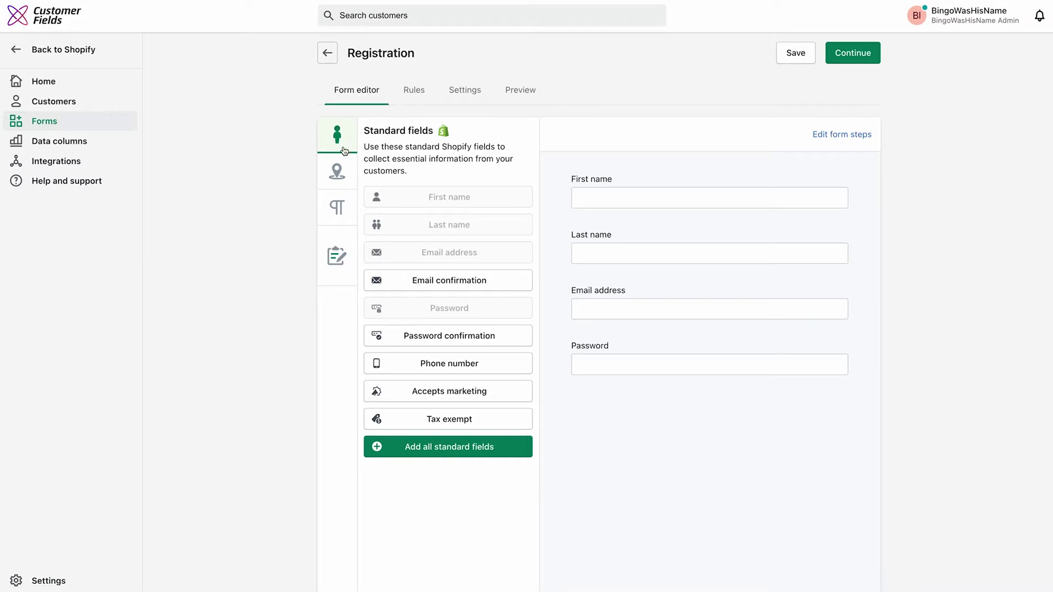
pyautogui.click(337, 172)
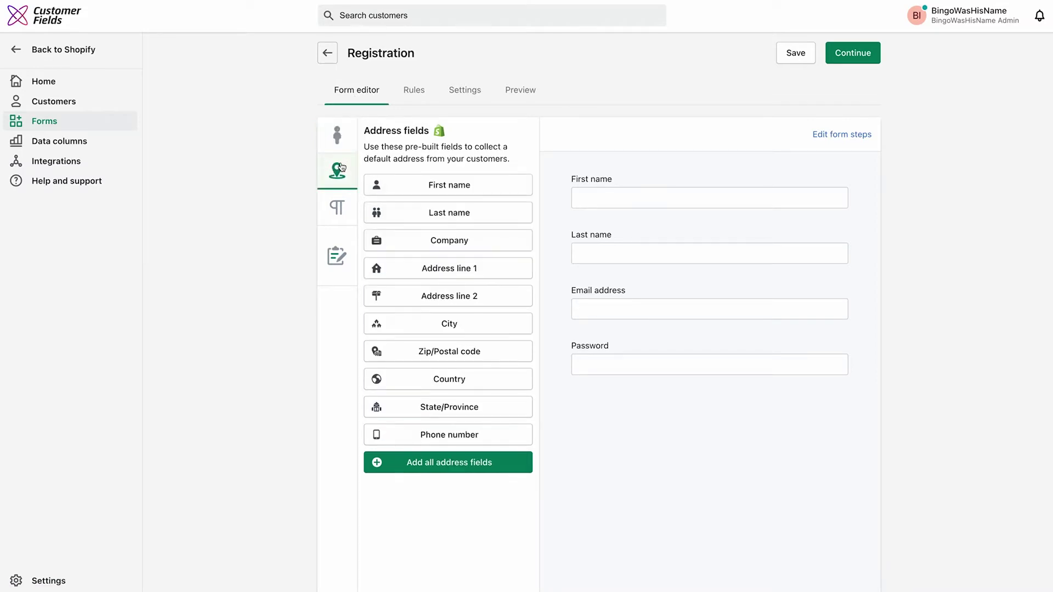
pyautogui.click(336, 201)
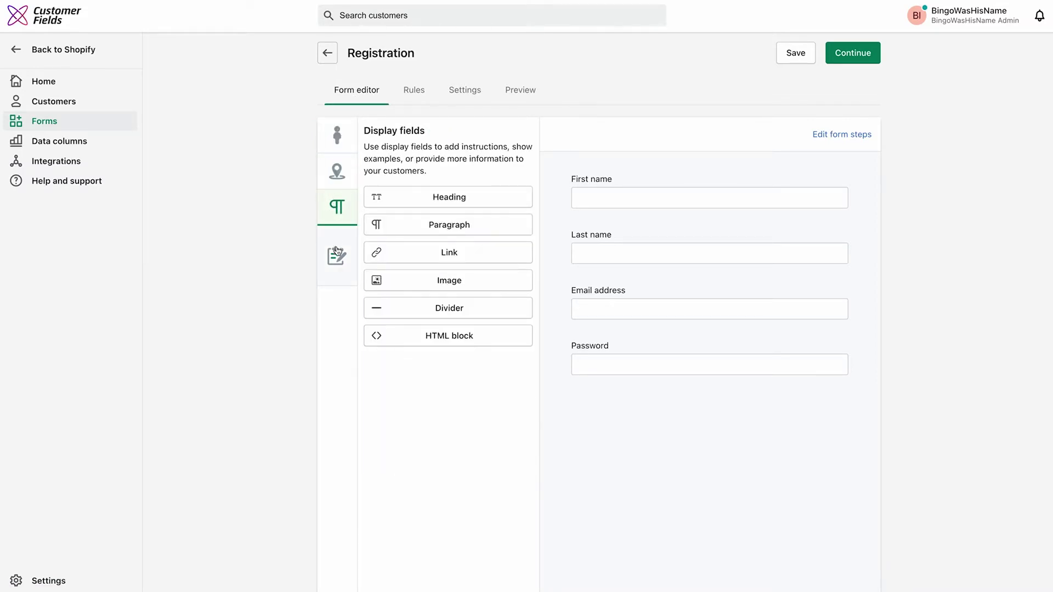
pyautogui.click(337, 252)
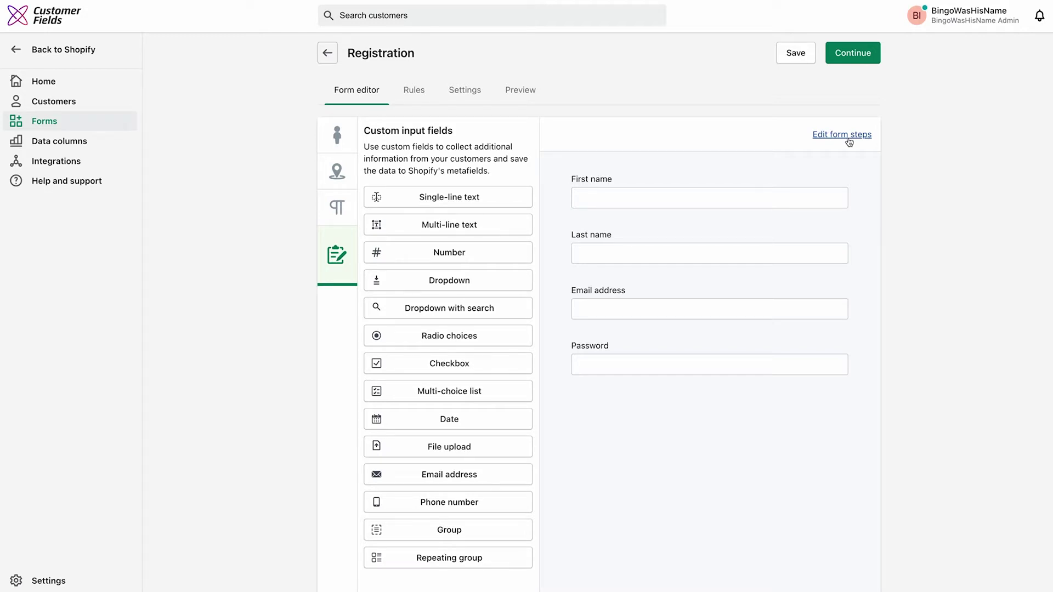
pyautogui.click(423, 92)
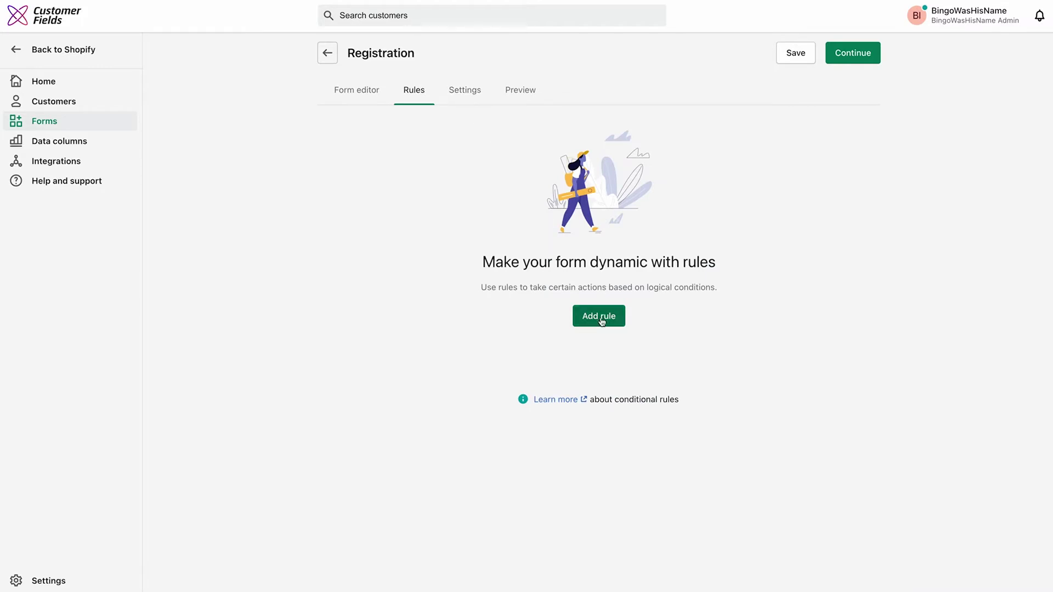
# - Add a rule with condition First name equals and the action show field
pyautogui.click(601, 322)
pyautogui.click(379, 289)
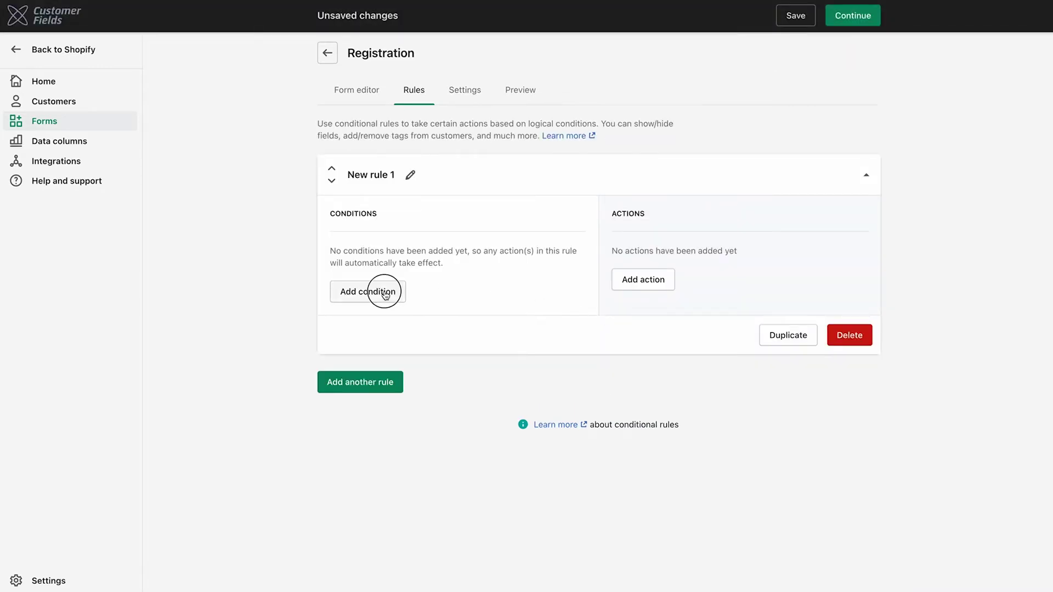
pyautogui.click(406, 283)
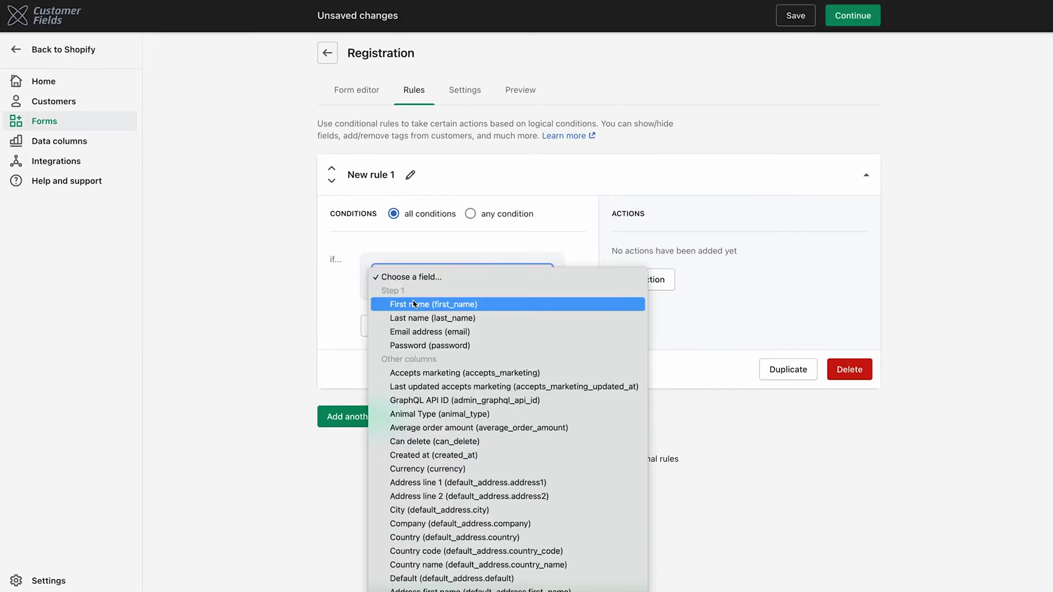
pyautogui.click(414, 304)
pyautogui.click(412, 306)
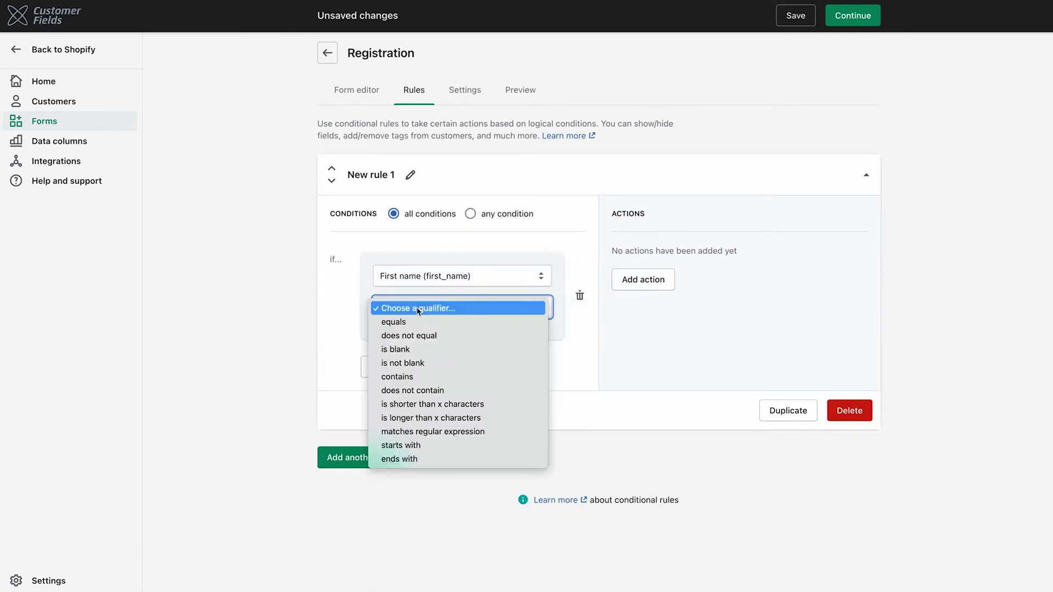
pyautogui.click(419, 323)
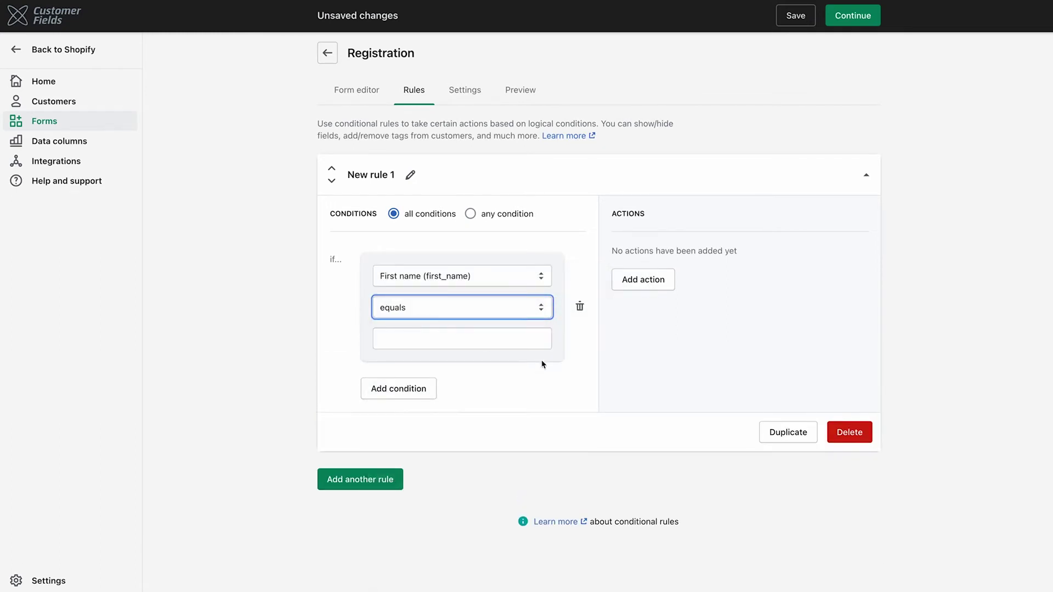
pyautogui.click(646, 284)
pyautogui.click(685, 275)
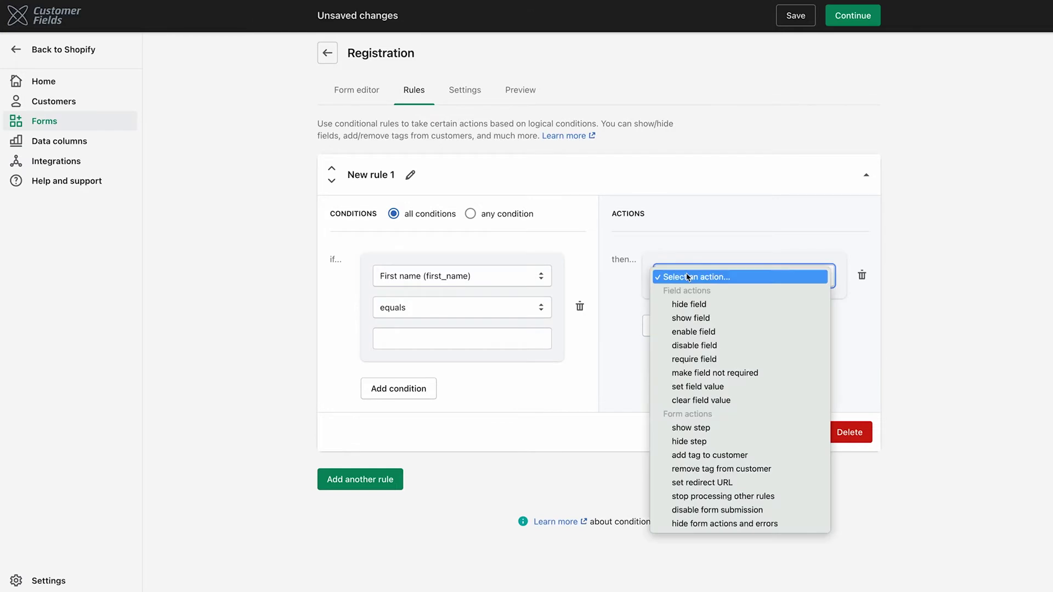
pyautogui.click(784, 318)
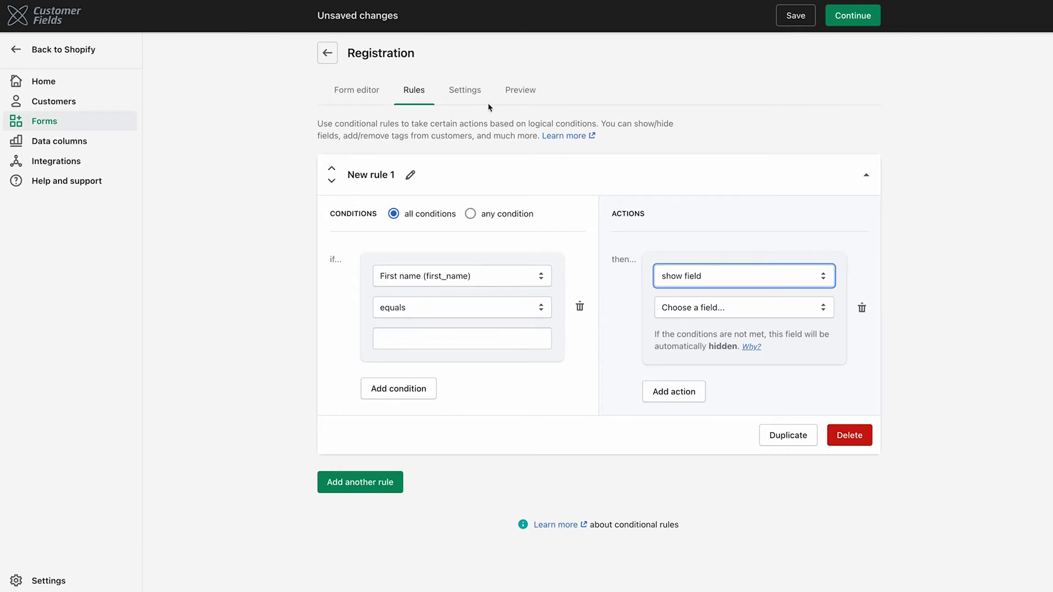
pyautogui.click(475, 95)
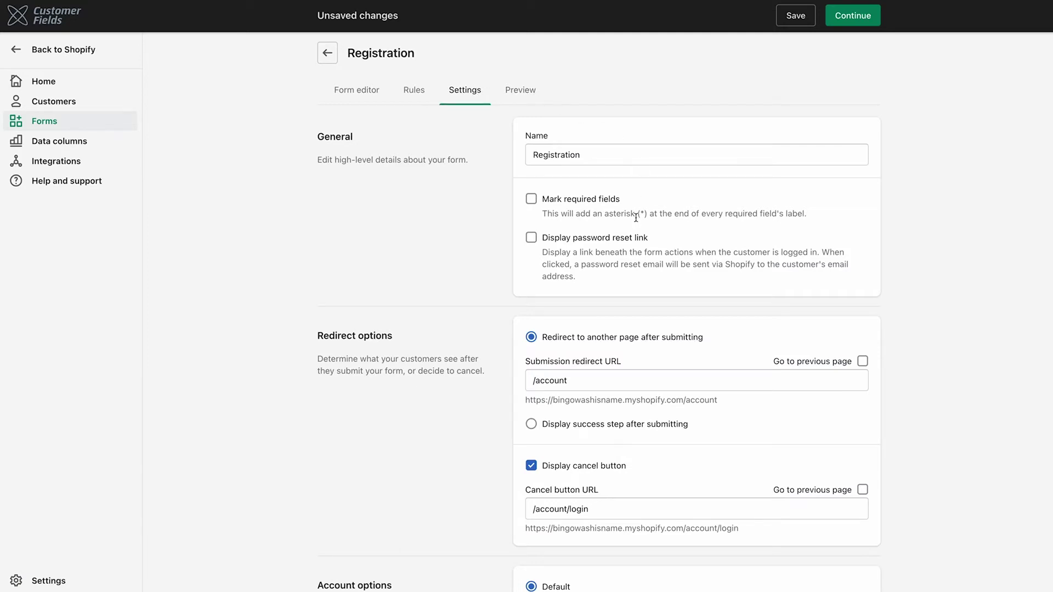
# - Review the Registration form's settings and Language fields, then view its preview
pyautogui.scroll(-3, 488, 265)
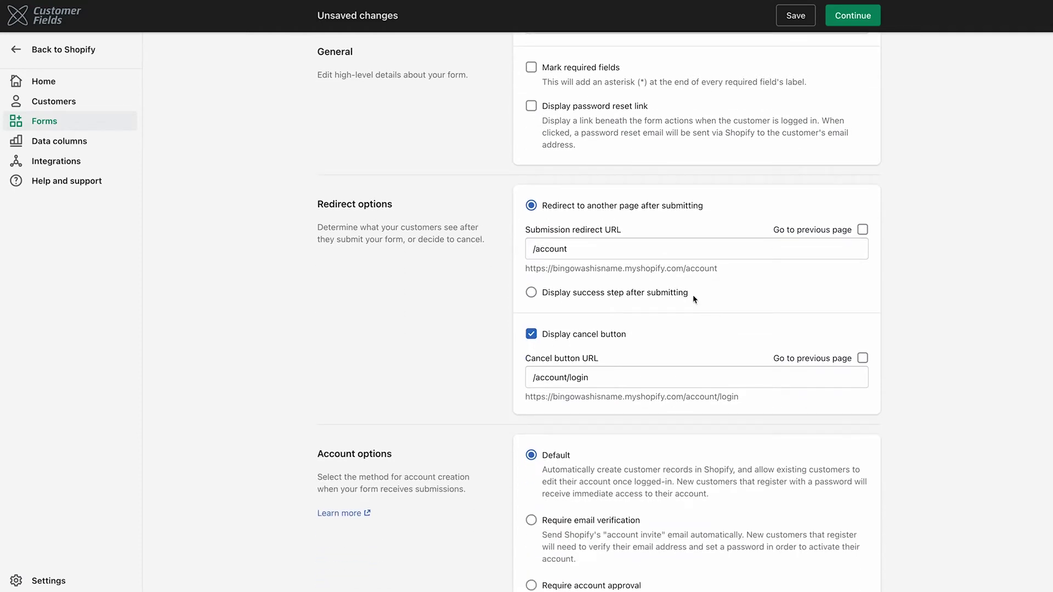
pyautogui.scroll(-9, 695, 299)
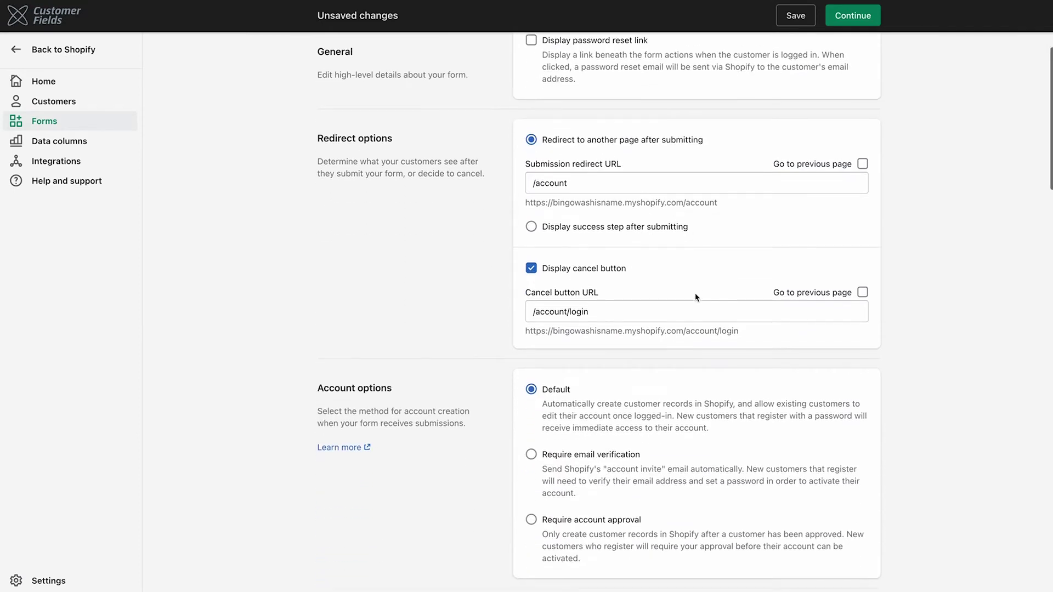
pyautogui.scroll(-8, 695, 298)
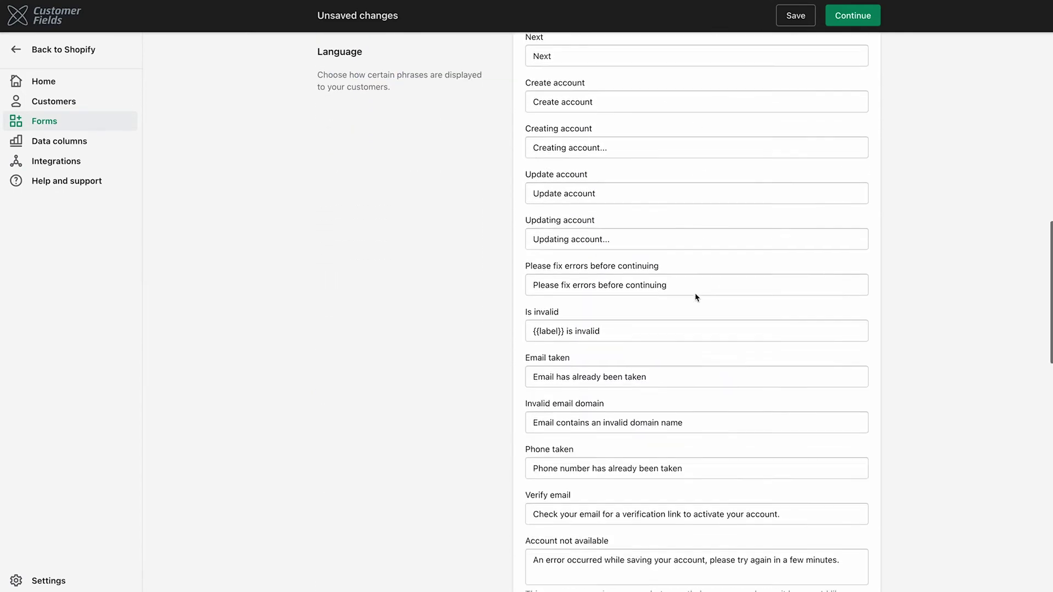
pyautogui.scroll(17, 695, 300)
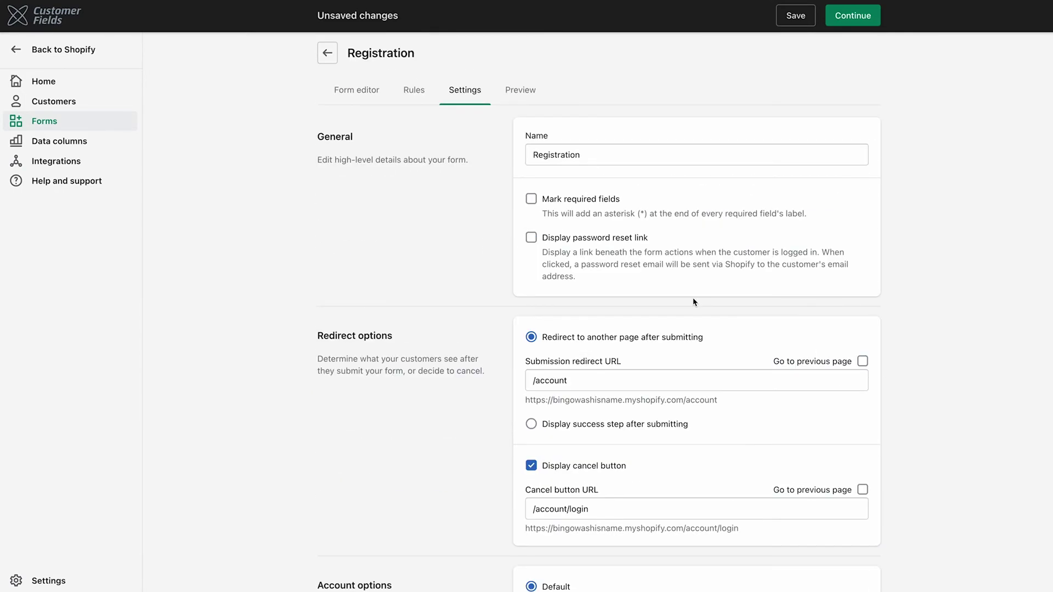
pyautogui.click(531, 98)
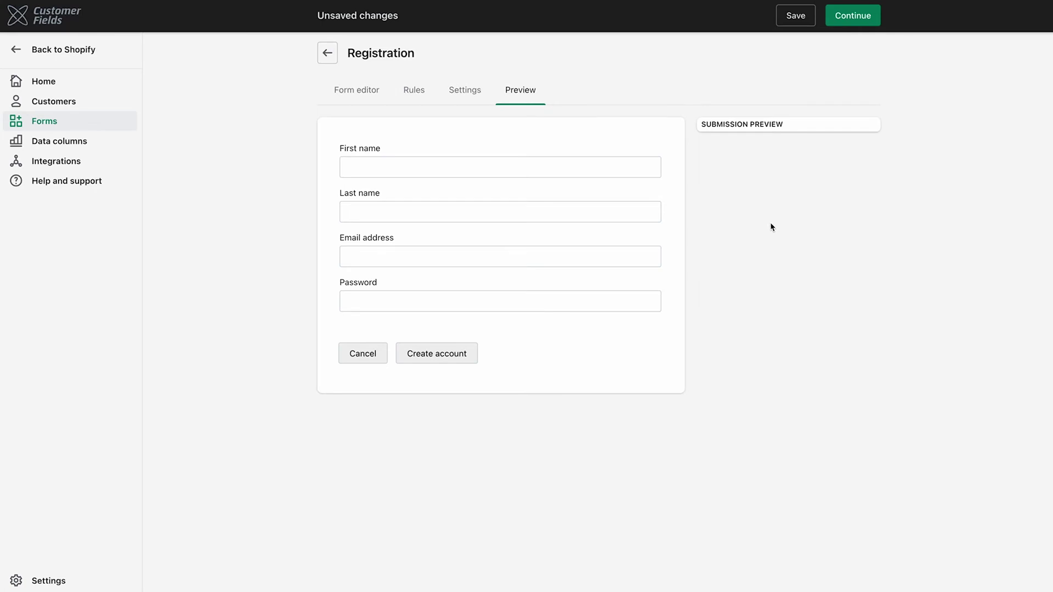
# - Save the Registration form and return to the Forms list
pyautogui.click(852, 21)
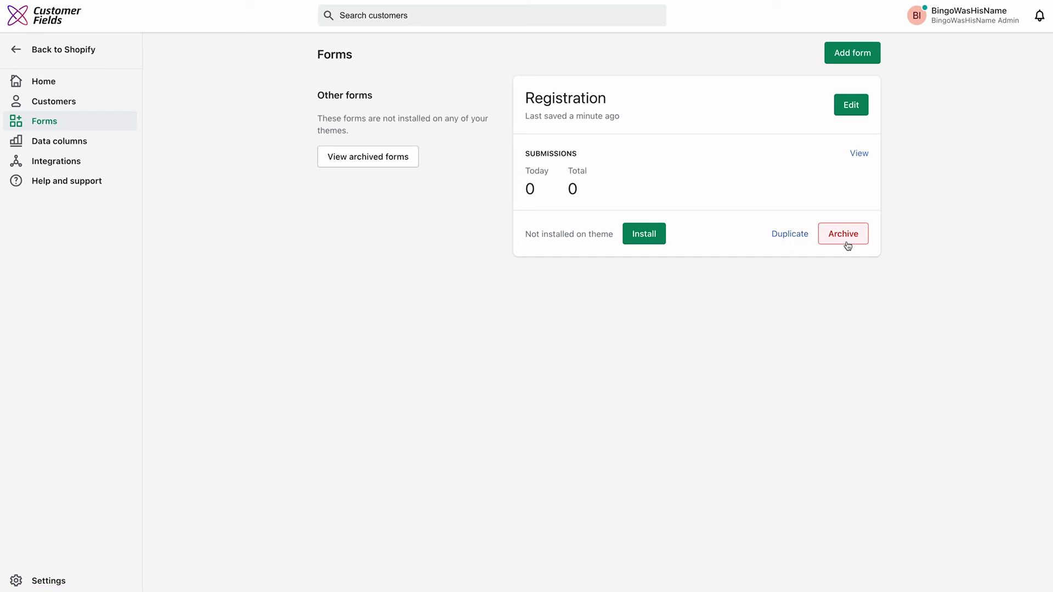
# - Show the archived forms list from the Forms page
pyautogui.click(382, 167)
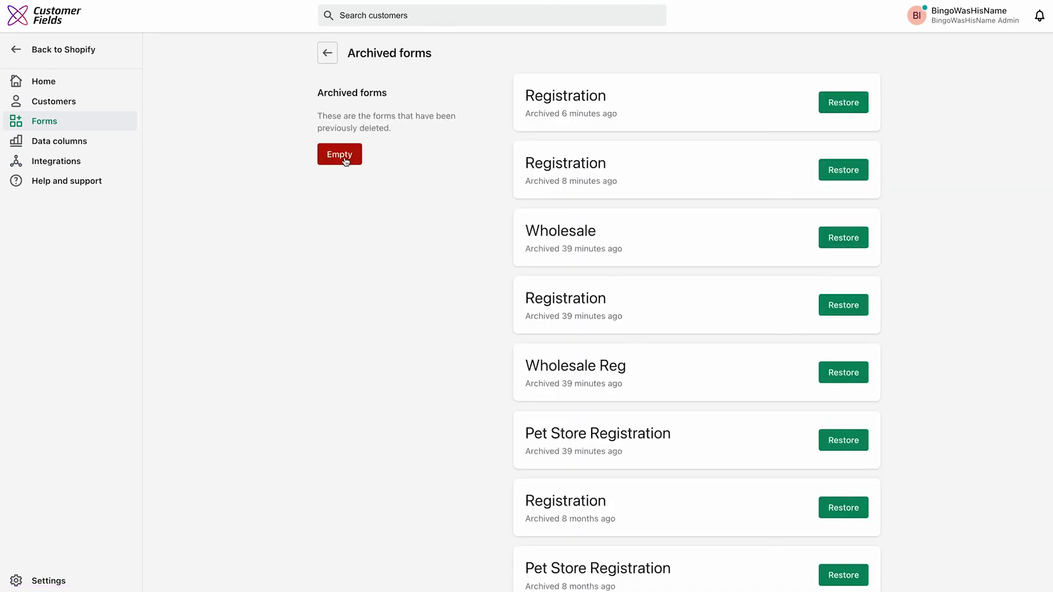